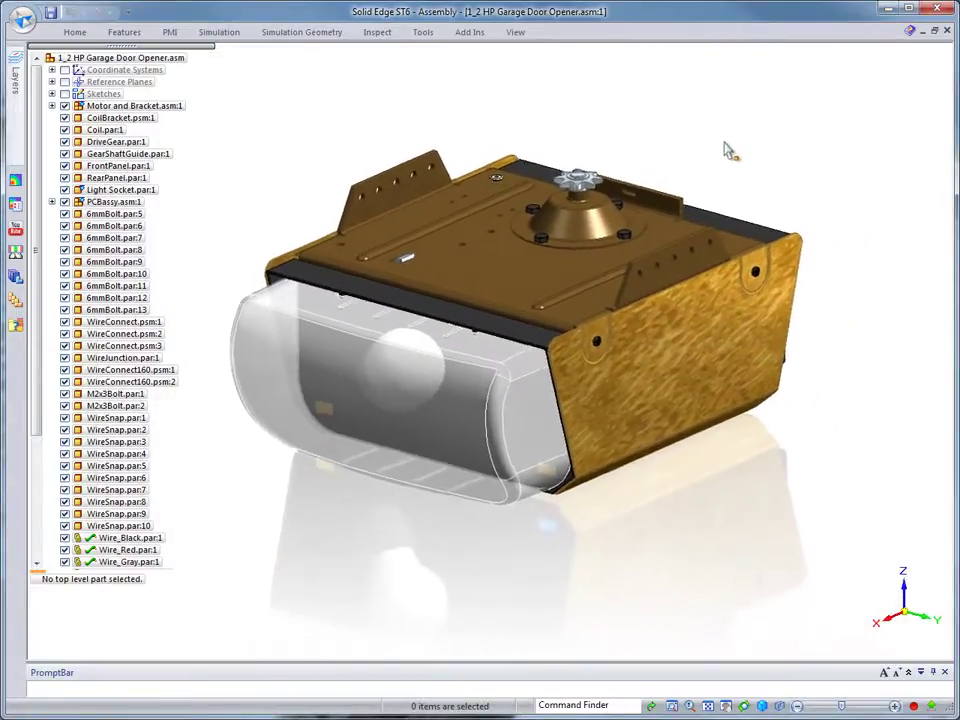
# - Apply the Gear Bracket display configuration to hide the housing parts
pyautogui.rightClick(717, 150)
pyautogui.click(754, 147)
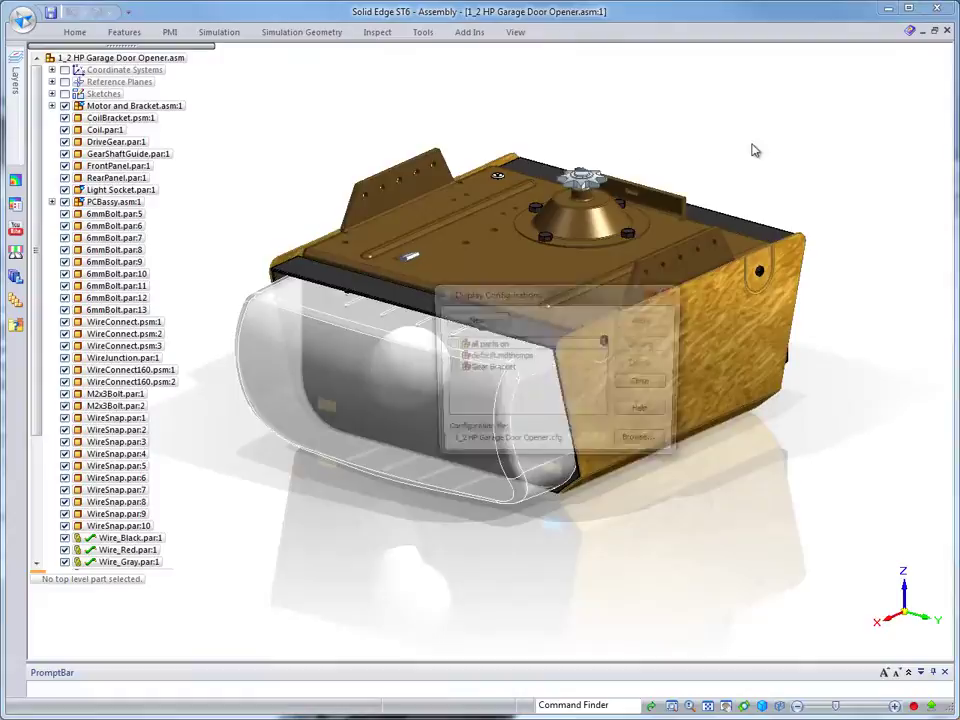
pyautogui.click(453, 370)
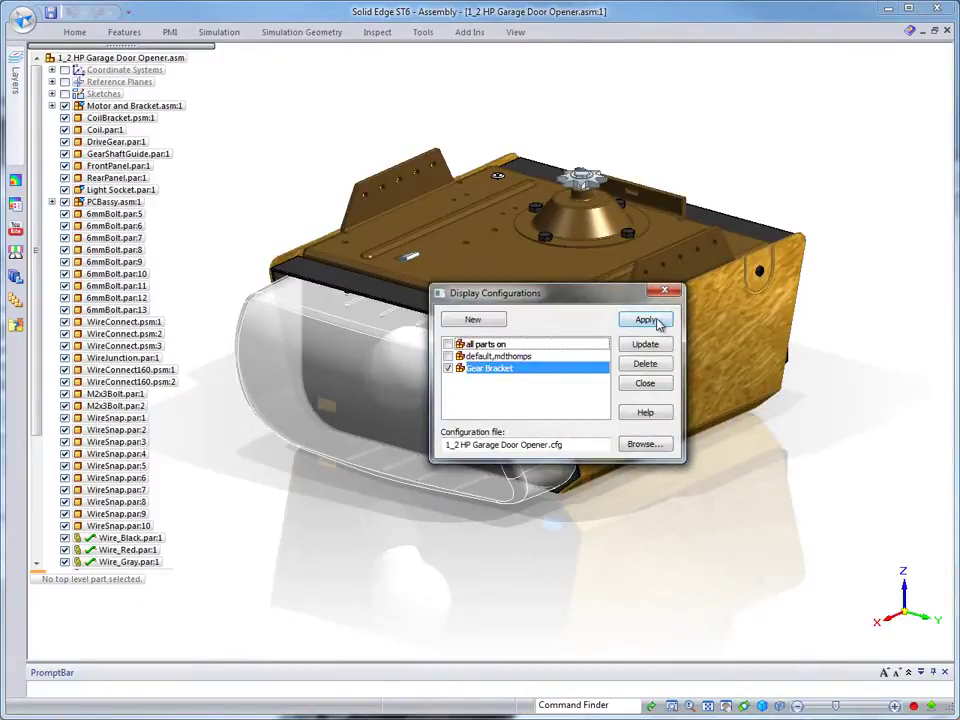
pyautogui.click(648, 321)
pyautogui.click(652, 384)
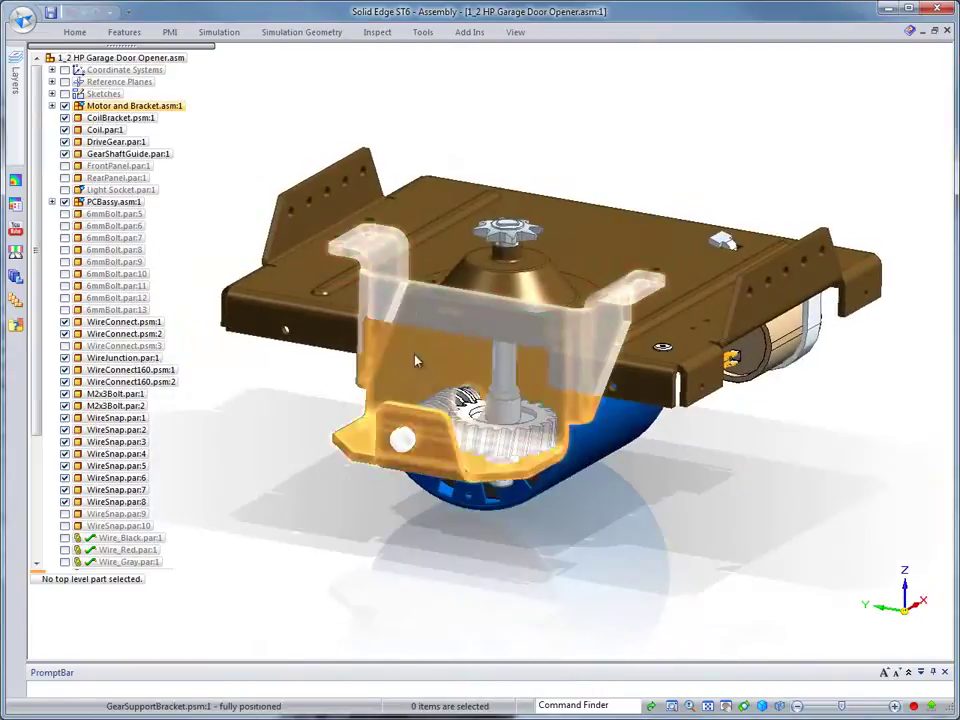
# - Open the gear support bracket part in its own window
pyautogui.click(310, 266)
pyautogui.rightClick(652, 118)
pyautogui.click(689, 262)
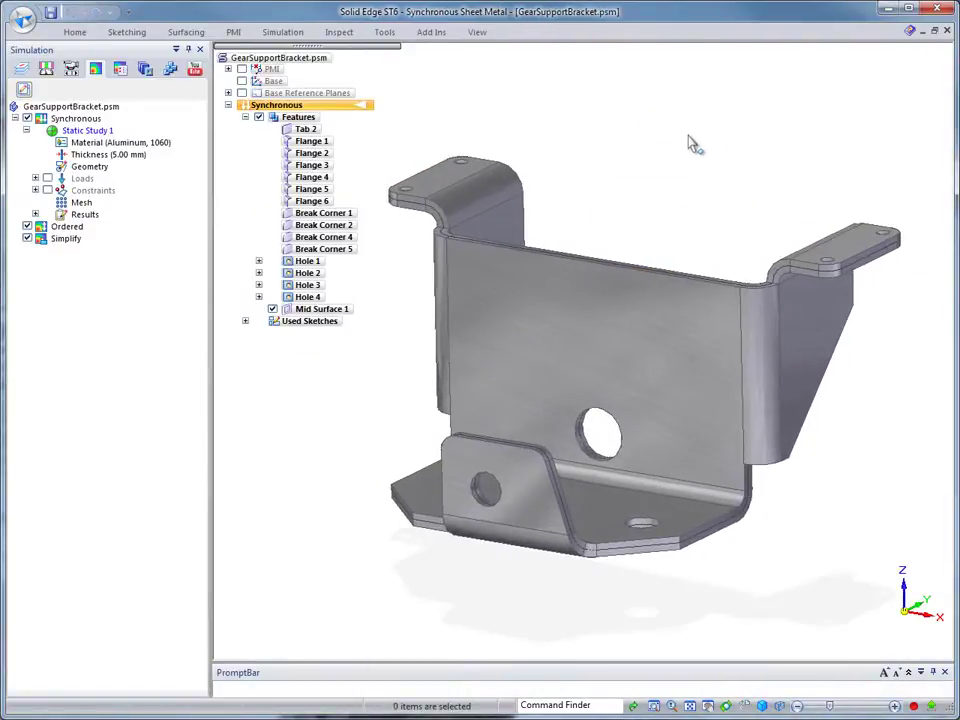
# - Check Static Study 1's displacement results (0.189 mm peak), then exit back to the bracket part
pyautogui.rightClick(620, 184)
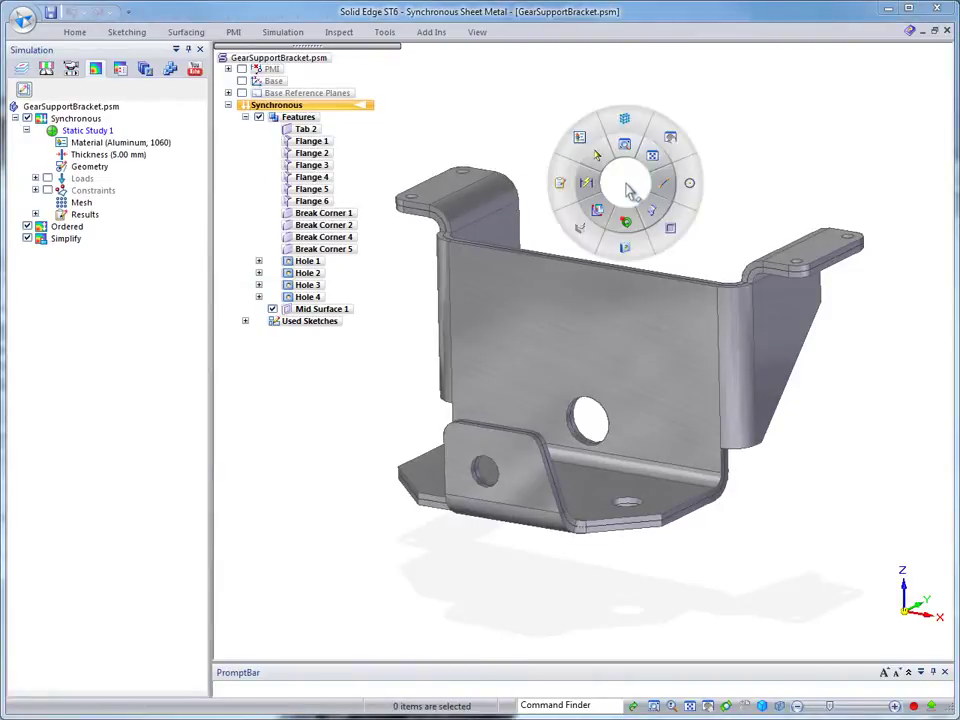
pyautogui.click(561, 184)
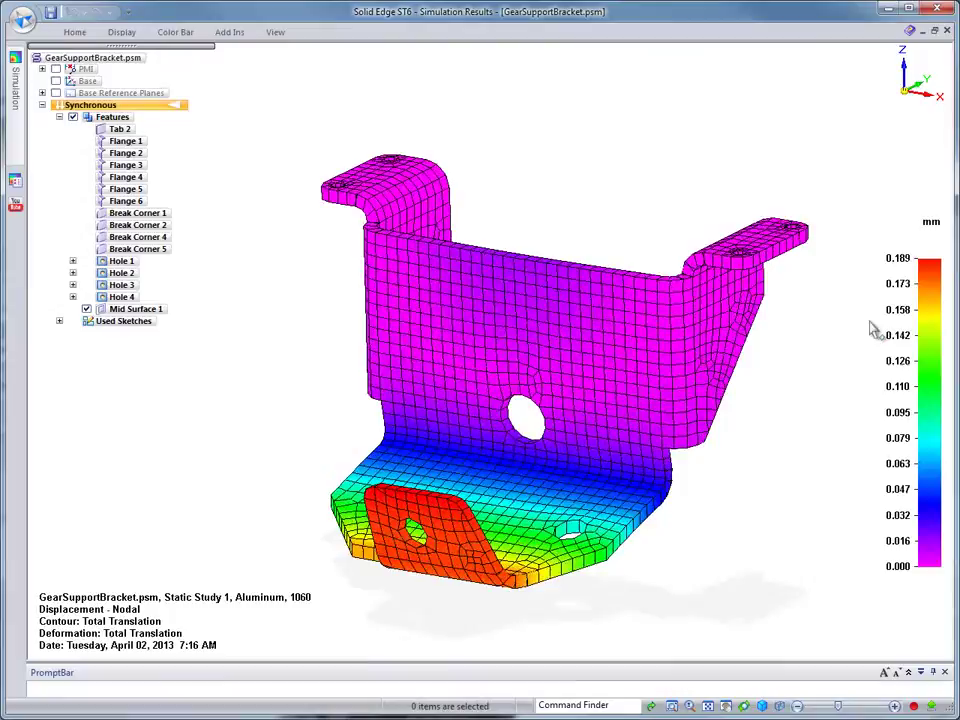
pyautogui.rightClick(674, 196)
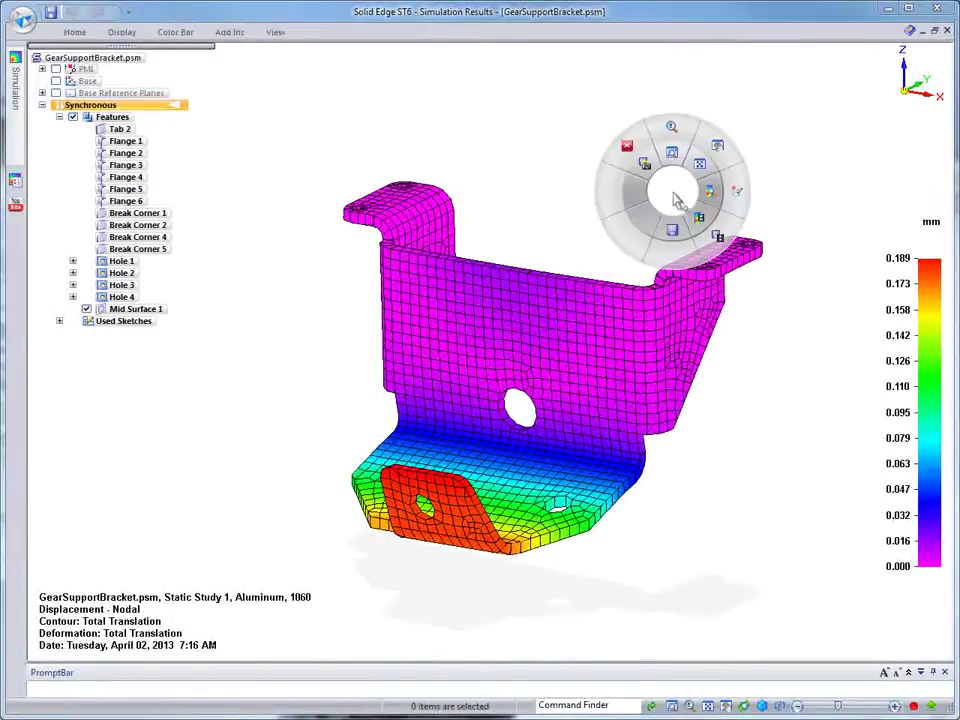
pyautogui.click(625, 148)
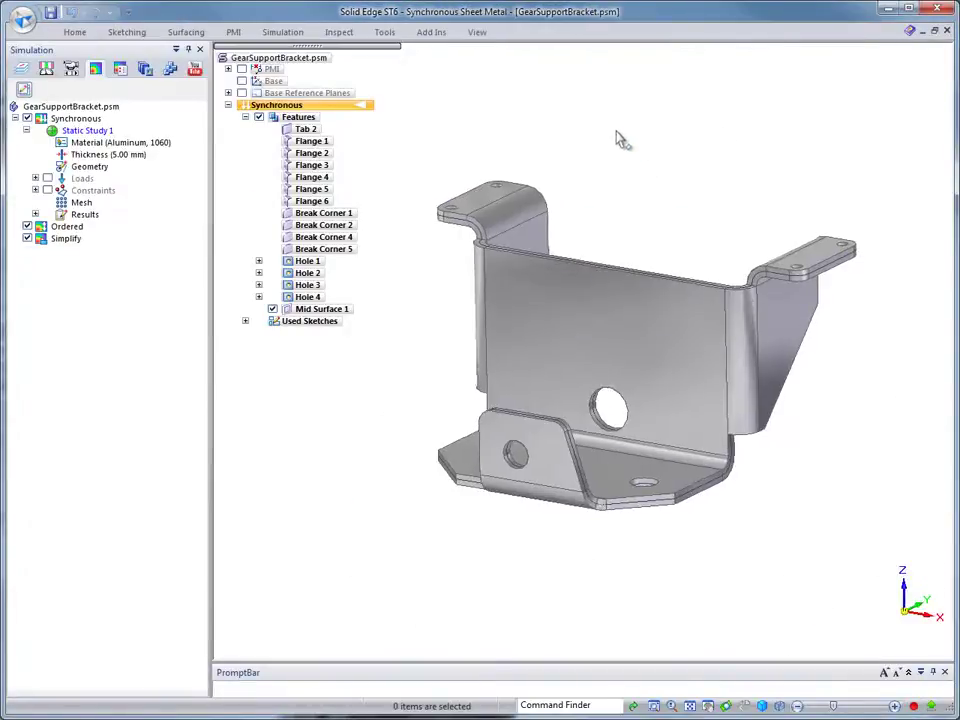
pyautogui.rightClick(634, 170)
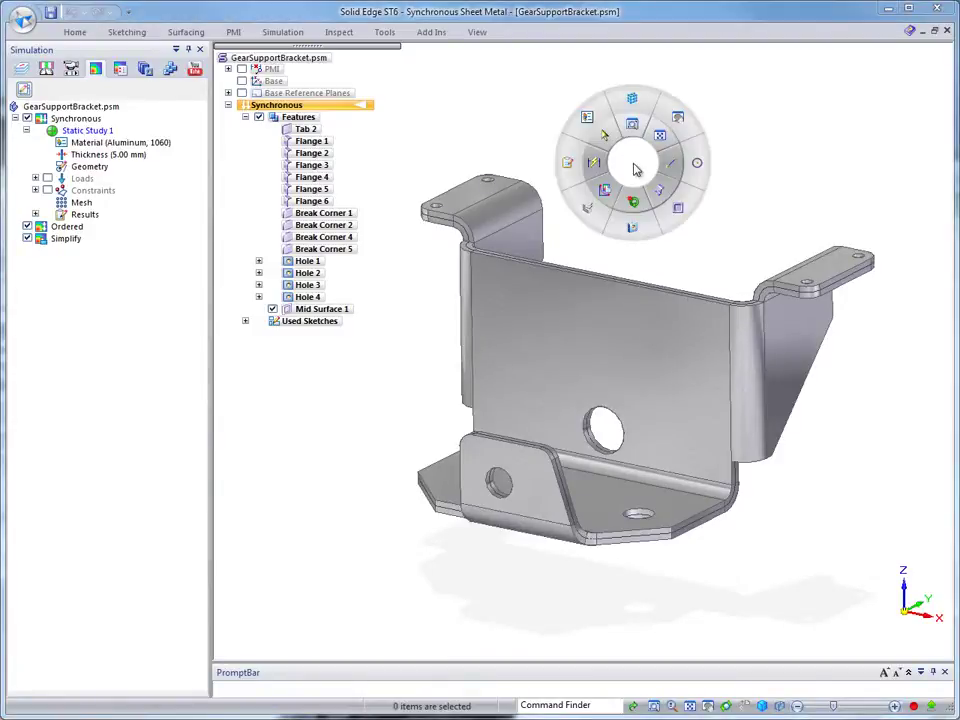
# - Start a new optimization study with minimizing Mass as its objective
pyautogui.click(605, 189)
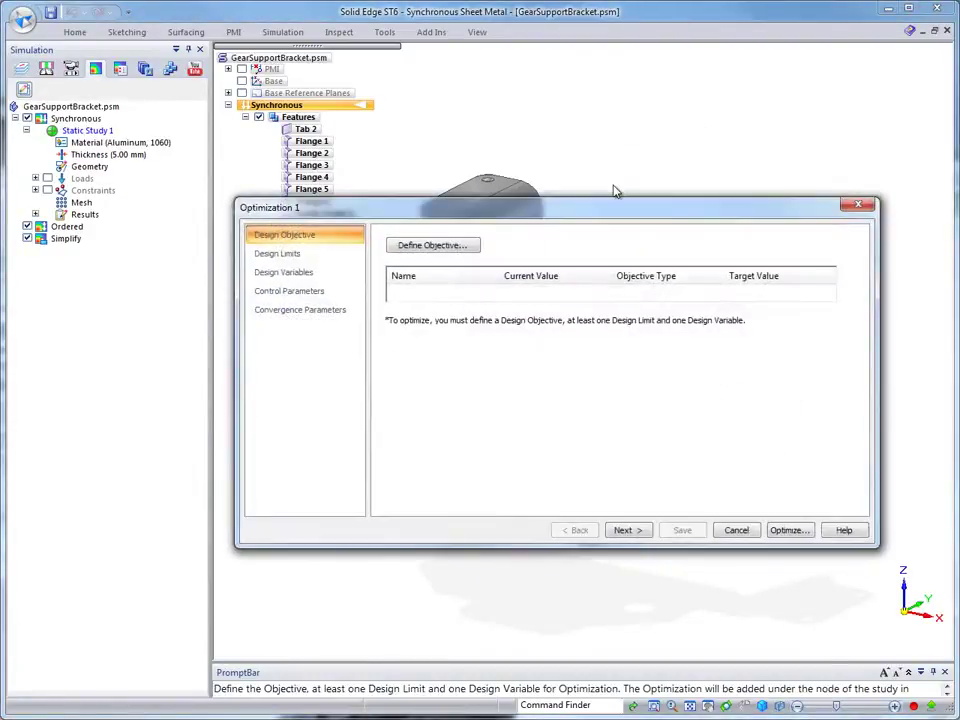
pyautogui.click(431, 247)
pyautogui.click(481, 197)
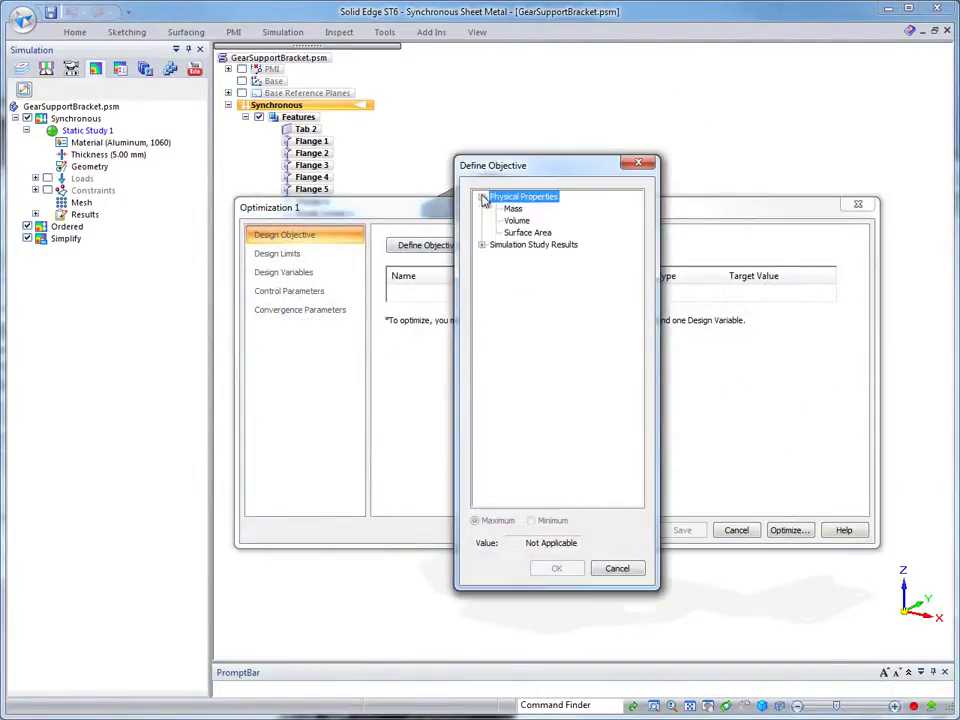
pyautogui.click(512, 209)
pyautogui.click(557, 570)
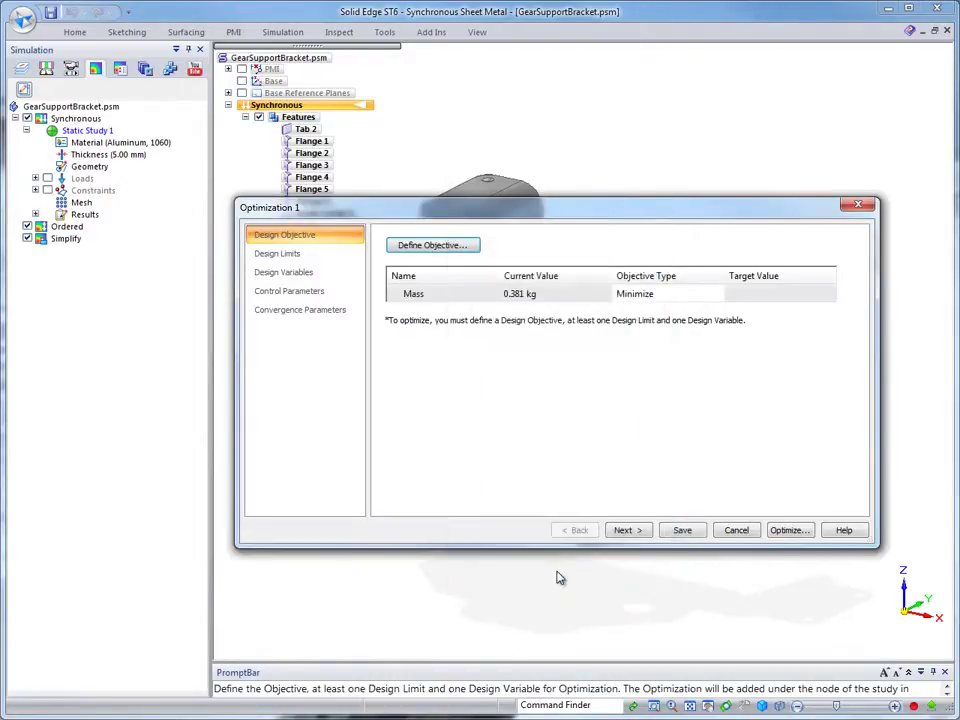
# - Add a Total Translation design limit of less than or equal to 1.00 mm
pyautogui.click(284, 253)
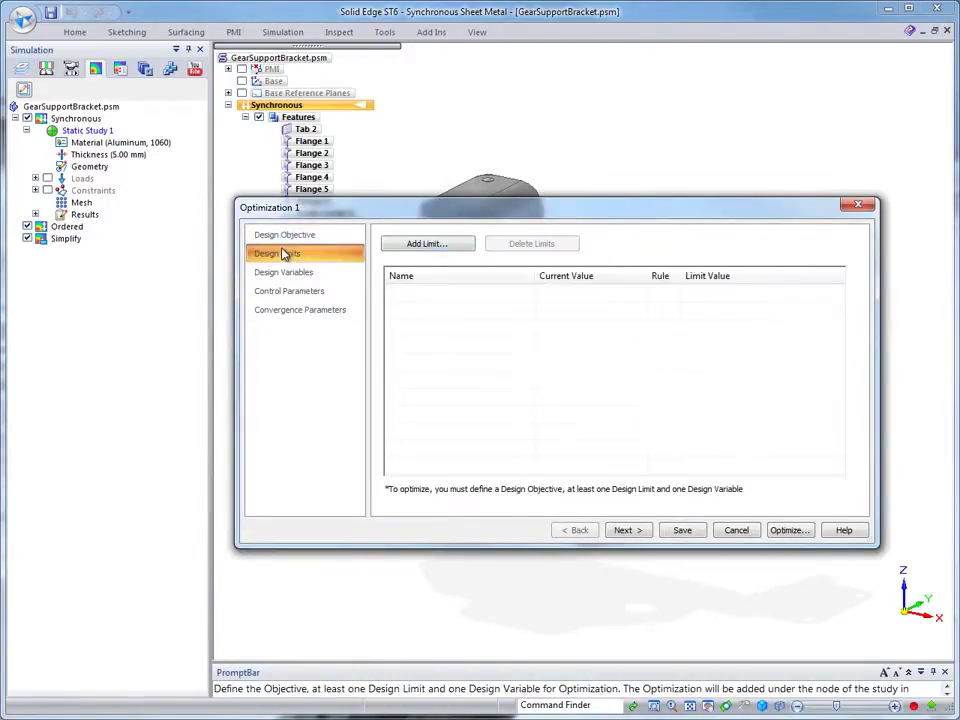
pyautogui.click(424, 245)
pyautogui.click(481, 209)
pyautogui.click(495, 220)
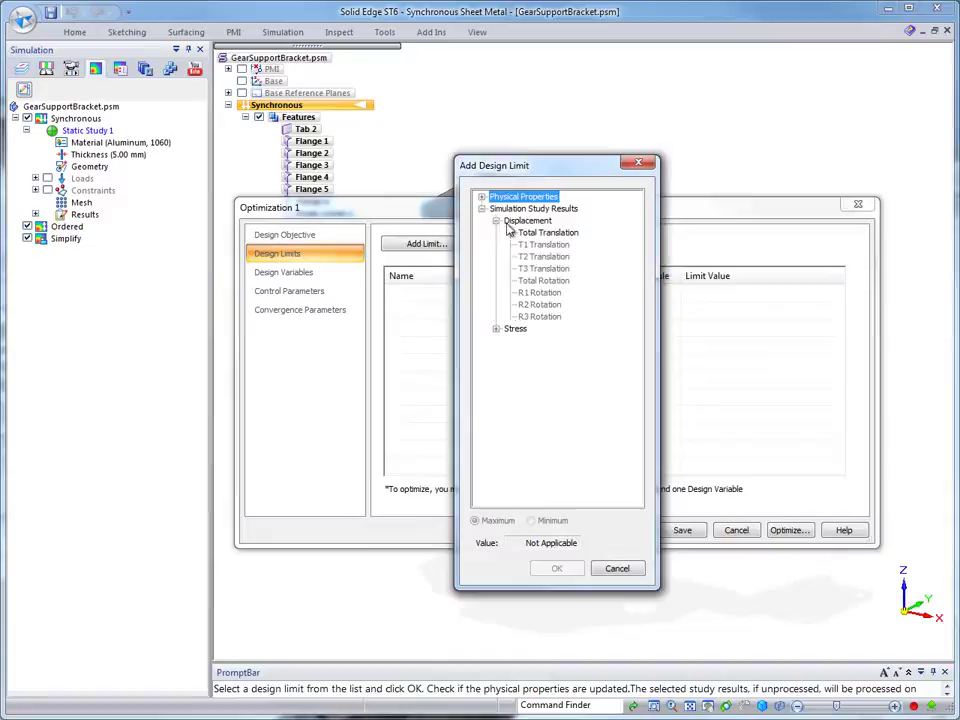
pyautogui.click(545, 233)
pyautogui.click(557, 568)
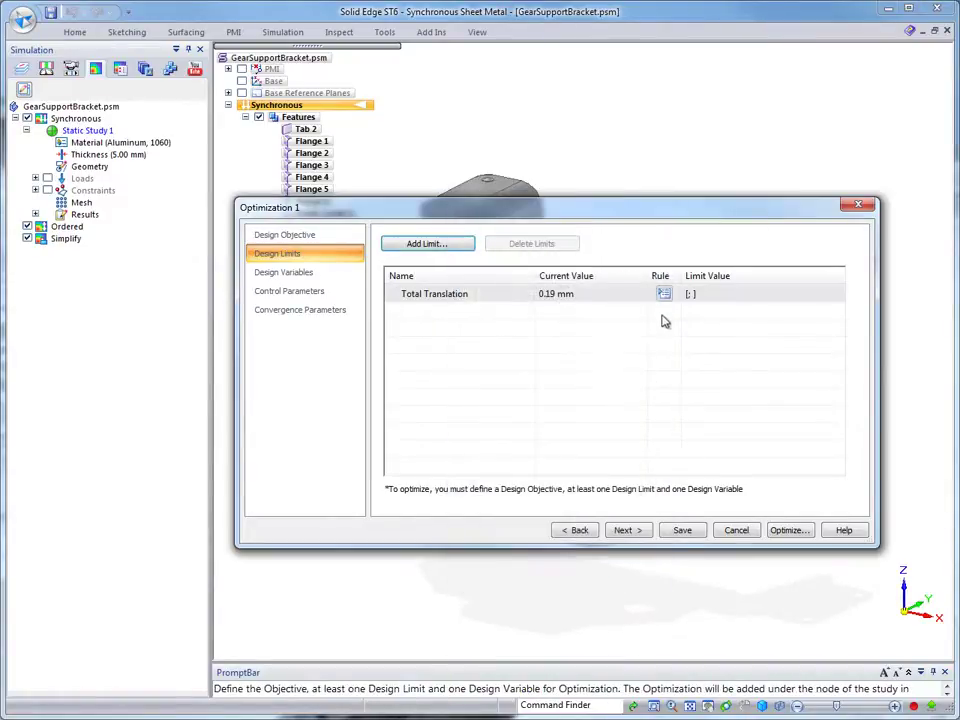
pyautogui.click(662, 294)
pyautogui.click(632, 393)
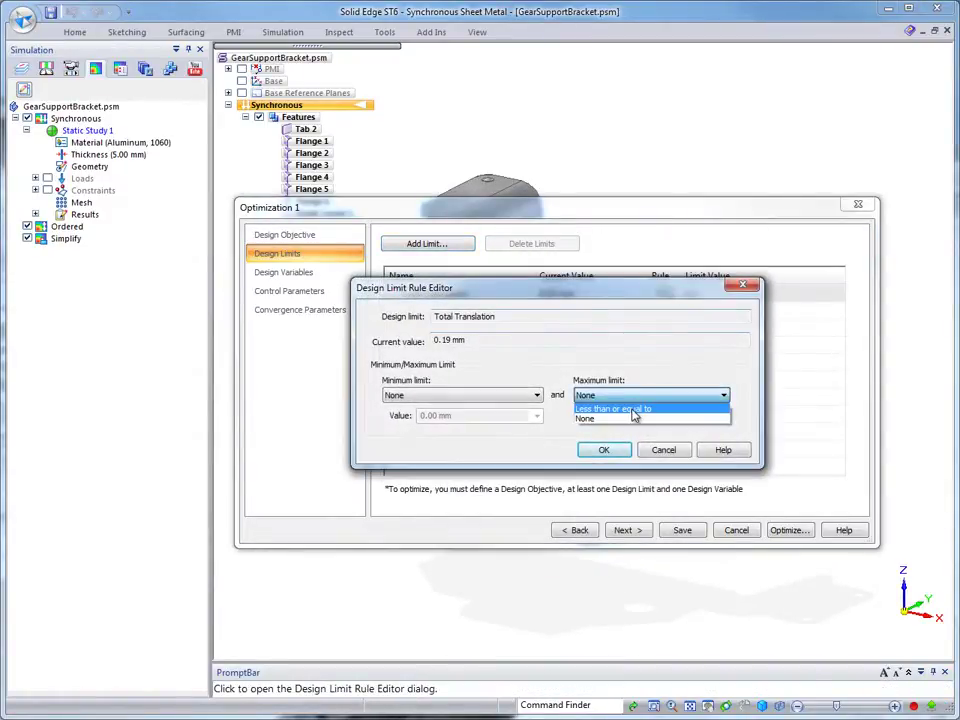
pyautogui.click(638, 406)
pyautogui.write('1')
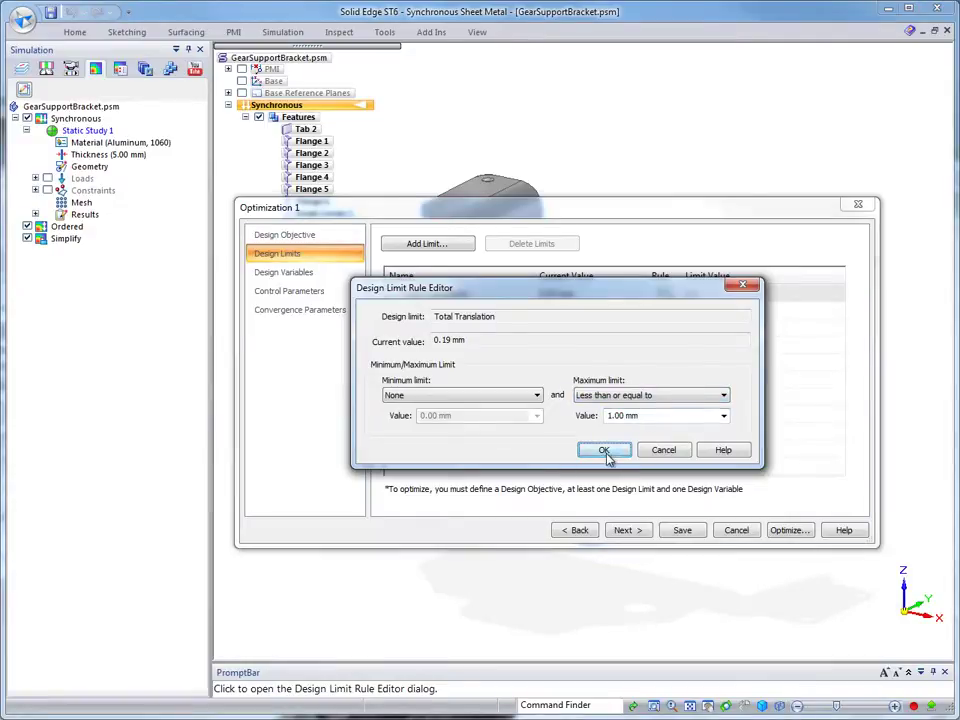
pyautogui.click(605, 450)
# - Add MaterialThickness as the design variable, ranged from 1.00 to 5.00 mm
pyautogui.click(295, 272)
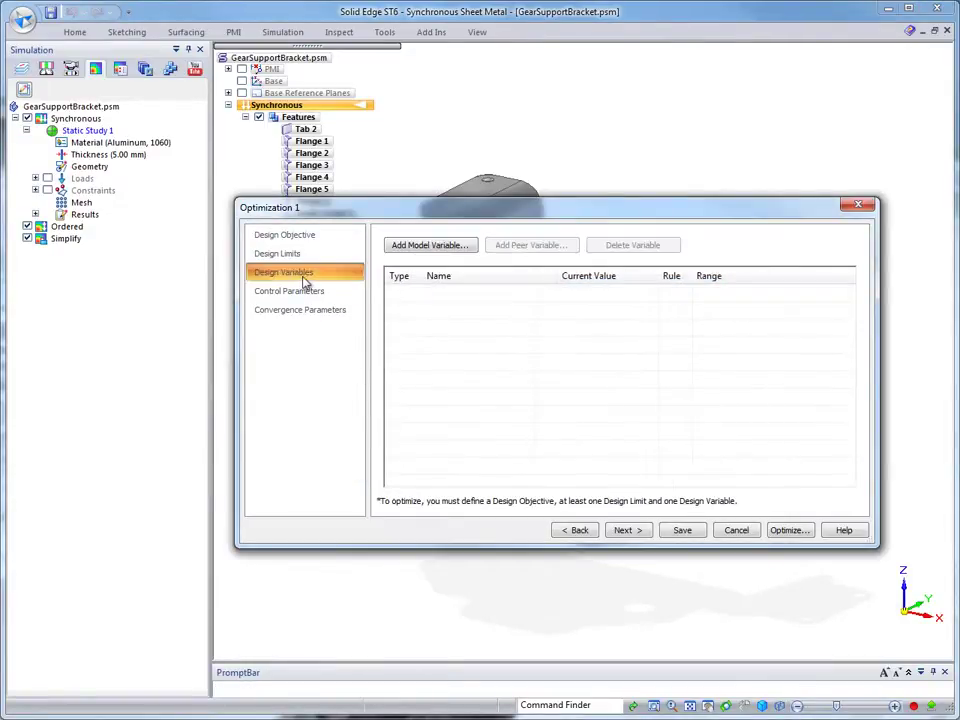
pyautogui.click(432, 244)
pyautogui.click(285, 236)
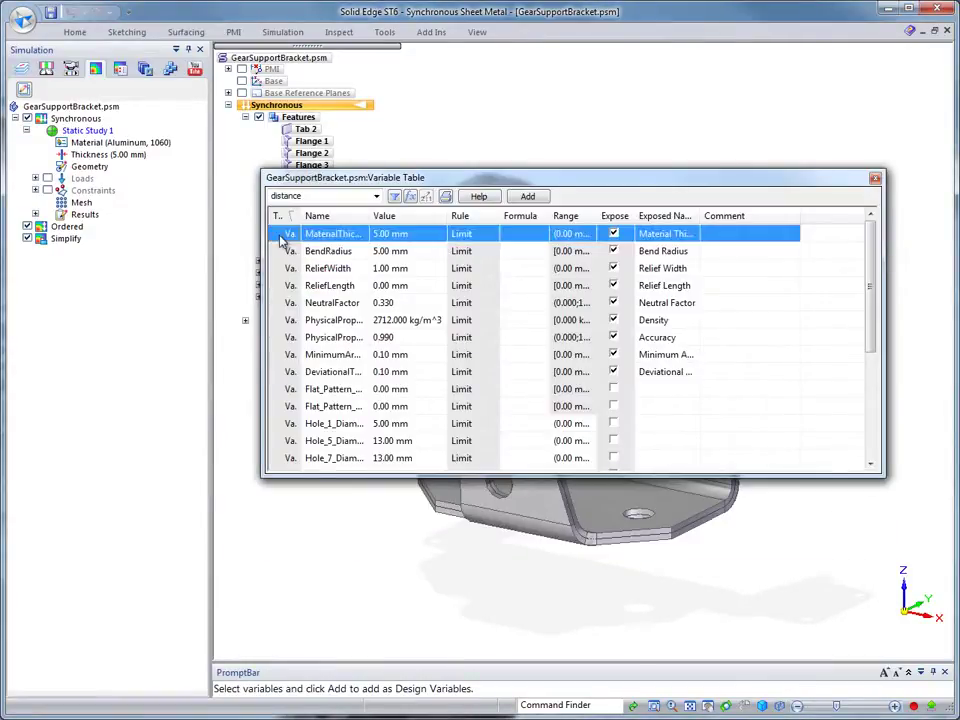
pyautogui.click(527, 195)
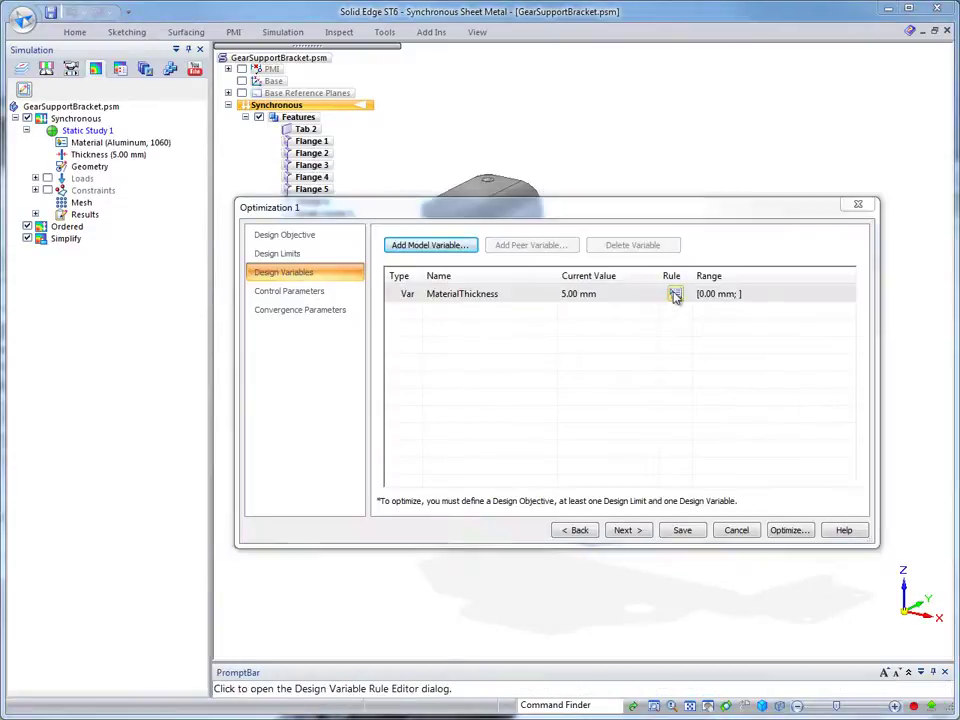
pyautogui.click(673, 293)
pyautogui.click(514, 417)
pyautogui.write('1')
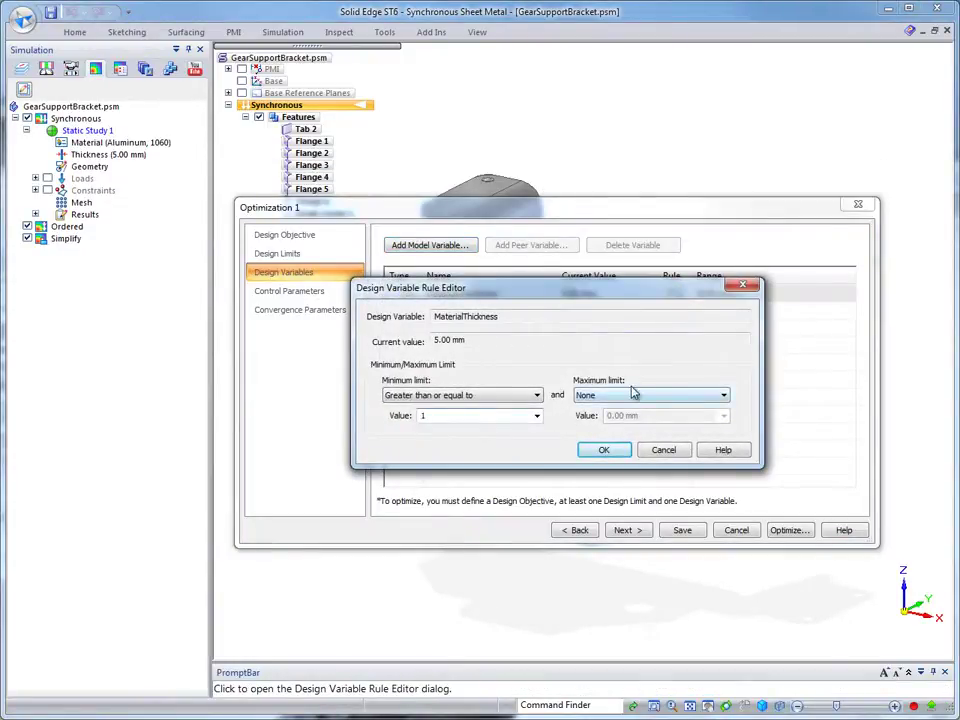
pyautogui.click(634, 395)
pyautogui.click(634, 404)
pyautogui.write('5')
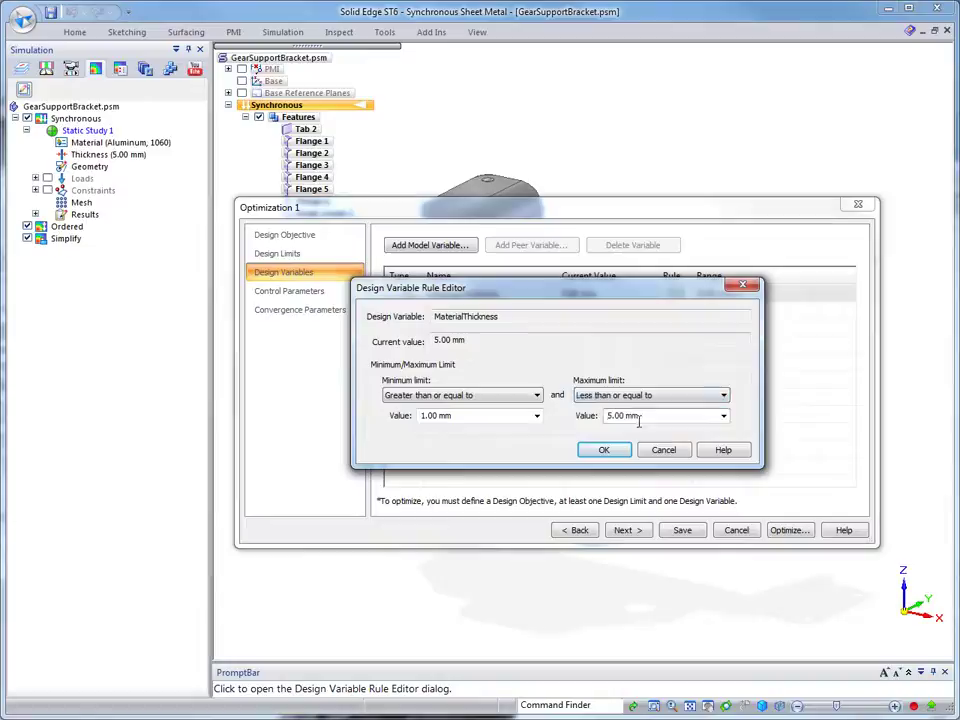
pyautogui.click(604, 450)
# - Check the control and convergence parameters, then run the optimization
pyautogui.click(310, 296)
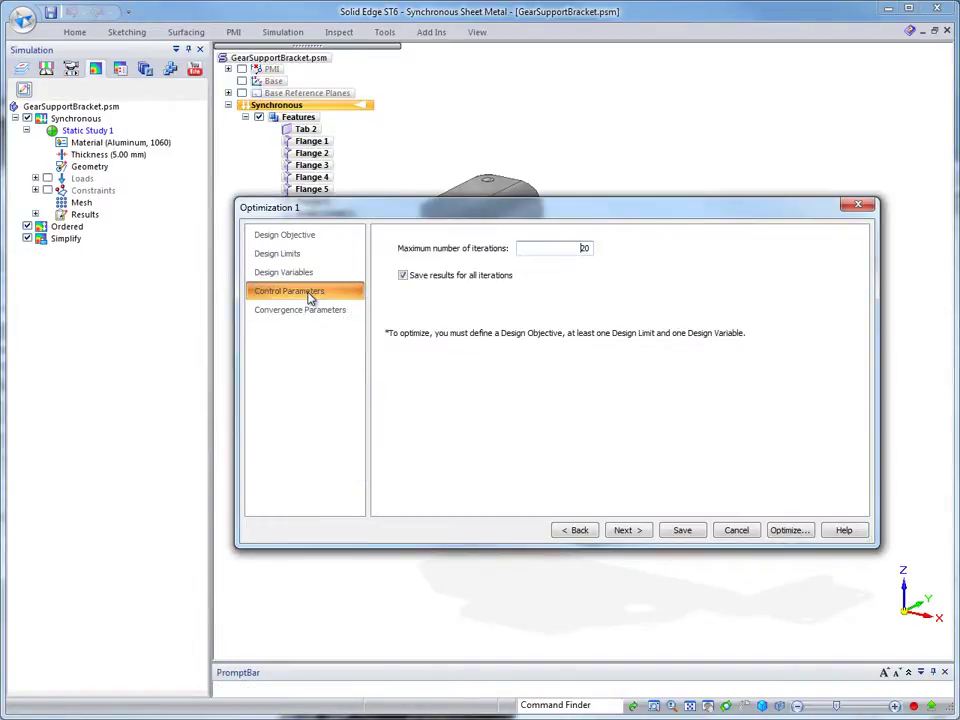
pyautogui.click(311, 311)
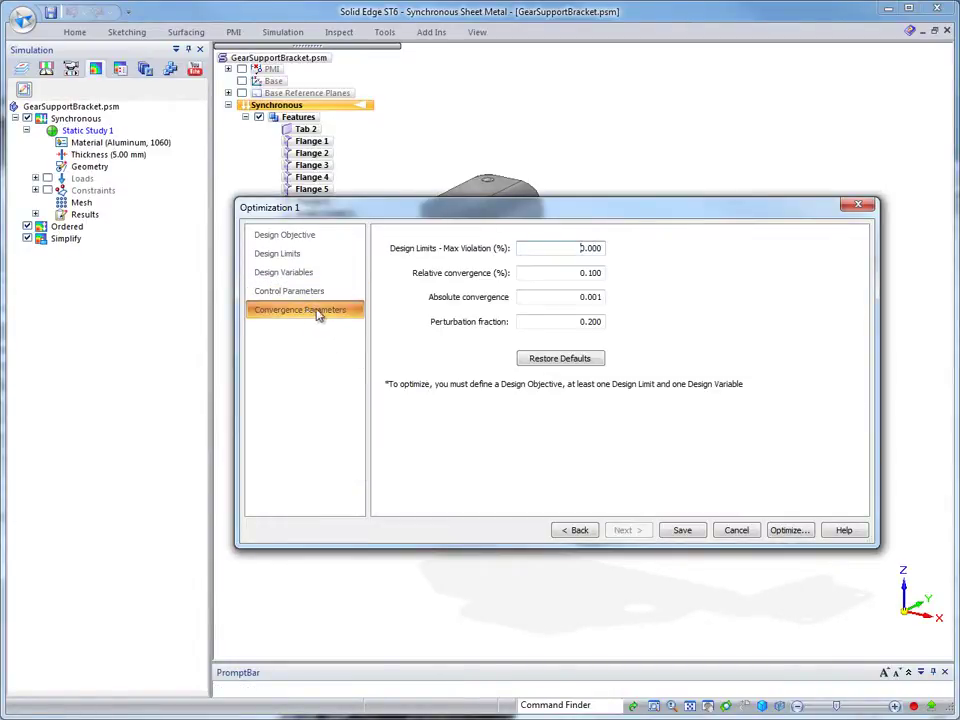
pyautogui.click(786, 531)
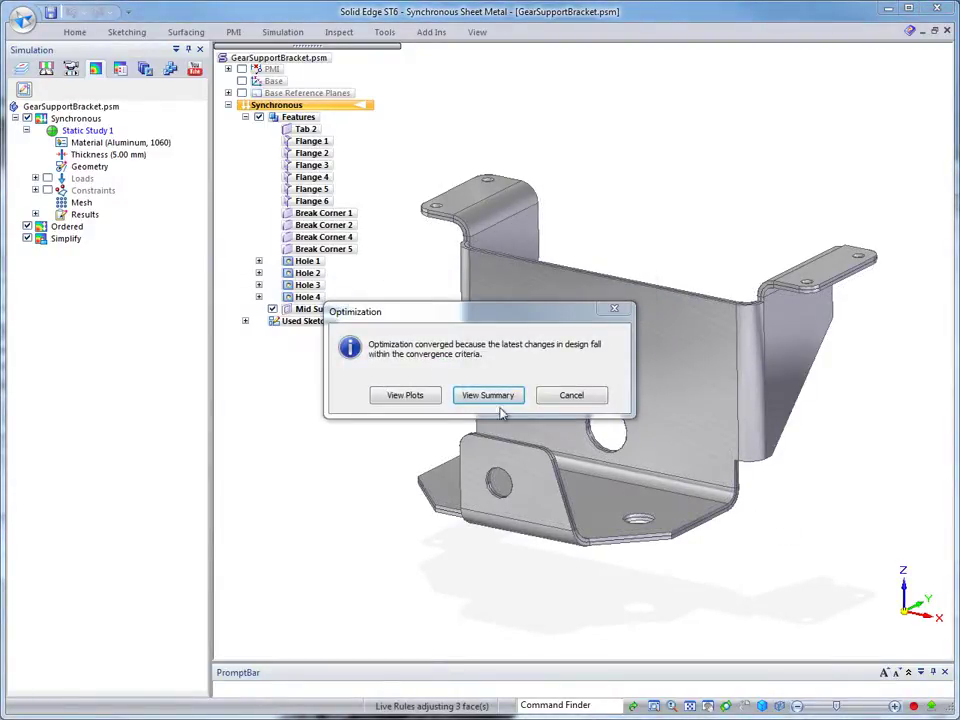
# - Open the optimization summary showing seven iterations converging to 2.93 mm and 0.227 kg
pyautogui.click(488, 395)
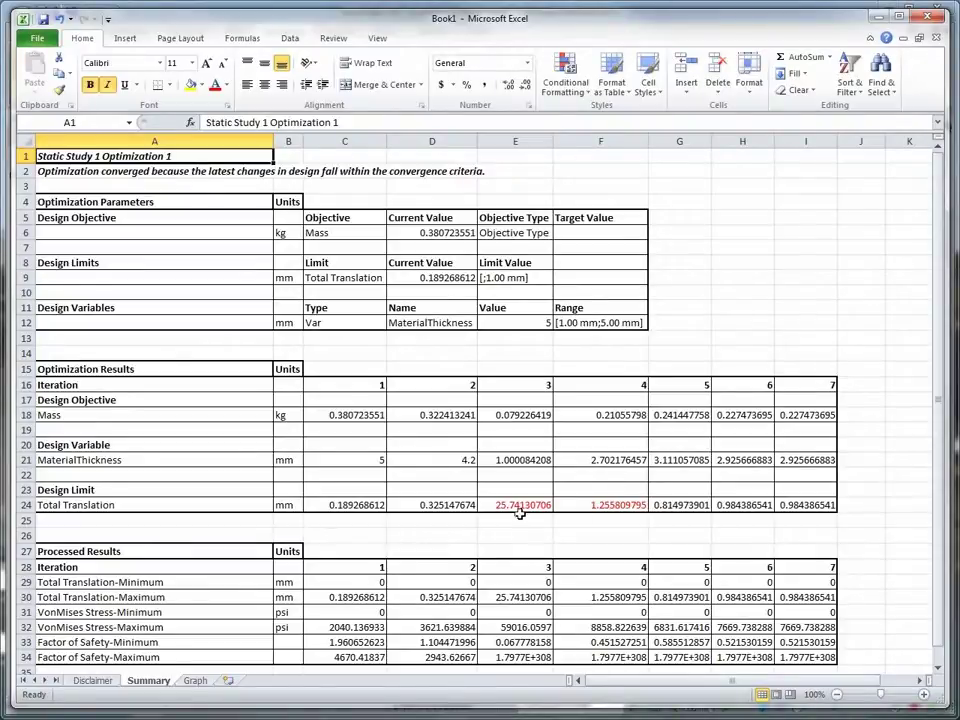
# - View the Mass Vs Iteration chart on the Graph sheet, then close Excel without saving
pyautogui.click(195, 680)
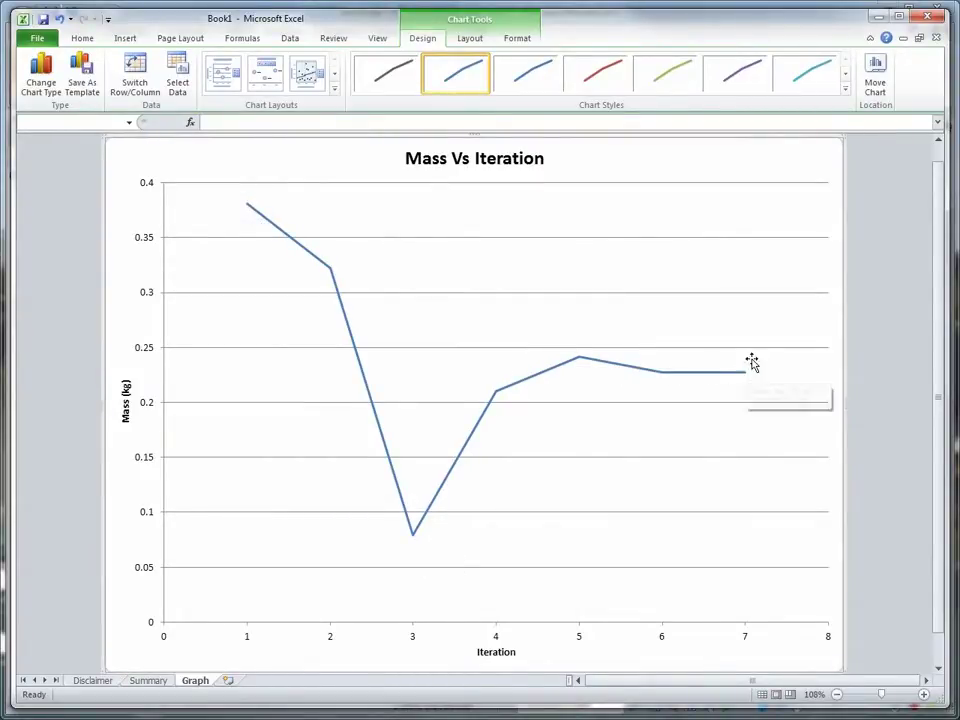
pyautogui.click(936, 20)
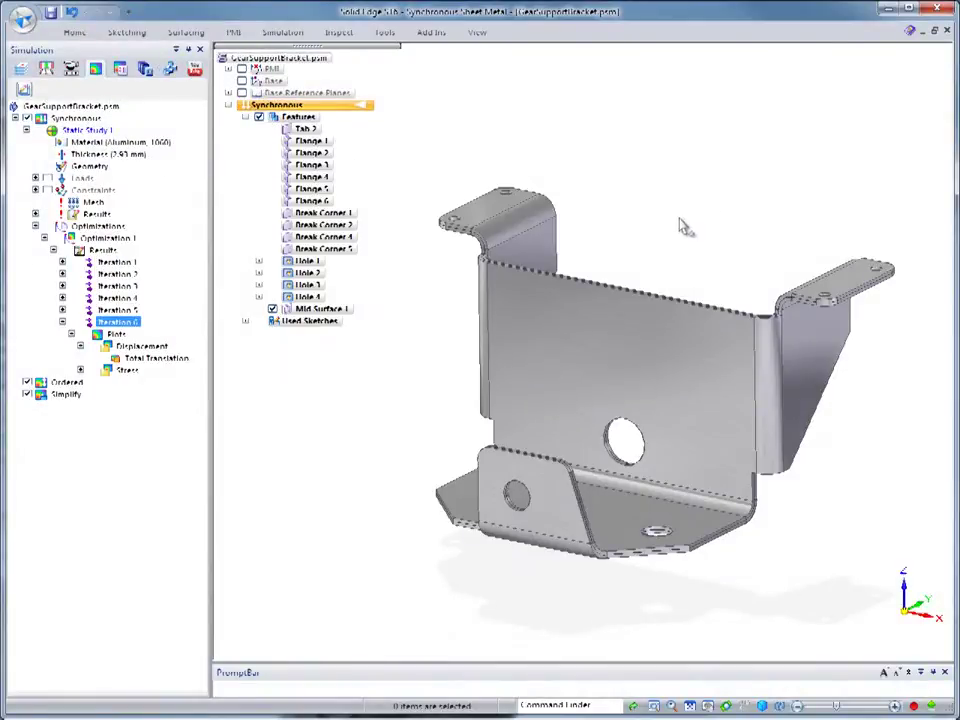
# - Apply 10 gage from the Material Table's Gage tab, making the bracket 3.50 mm thick
pyautogui.rightClick(681, 226)
pyautogui.click(633, 171)
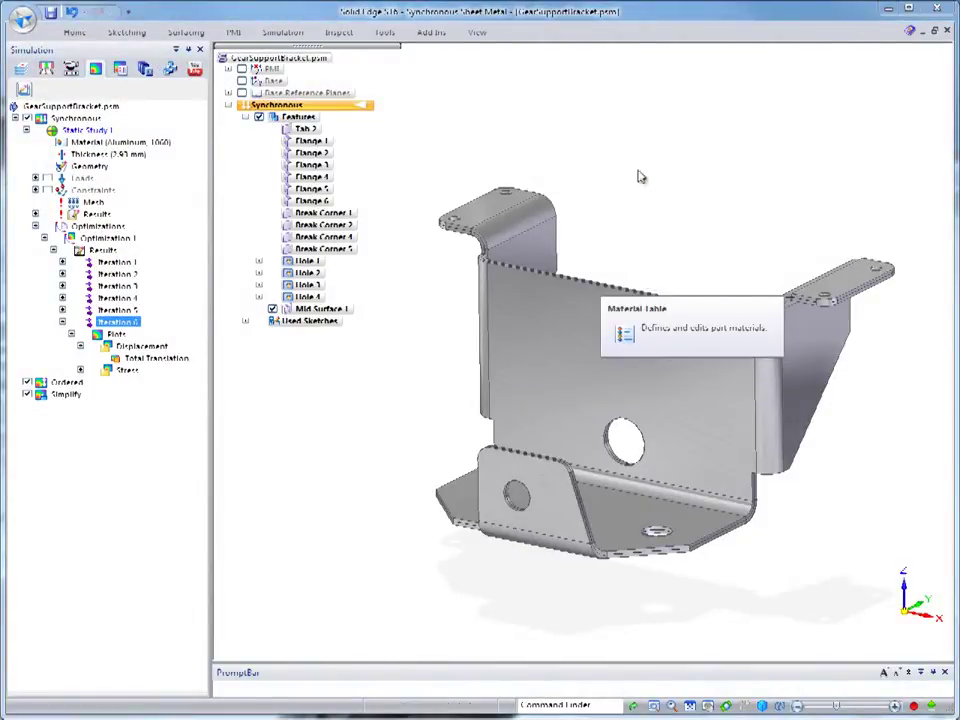
pyautogui.click(364, 160)
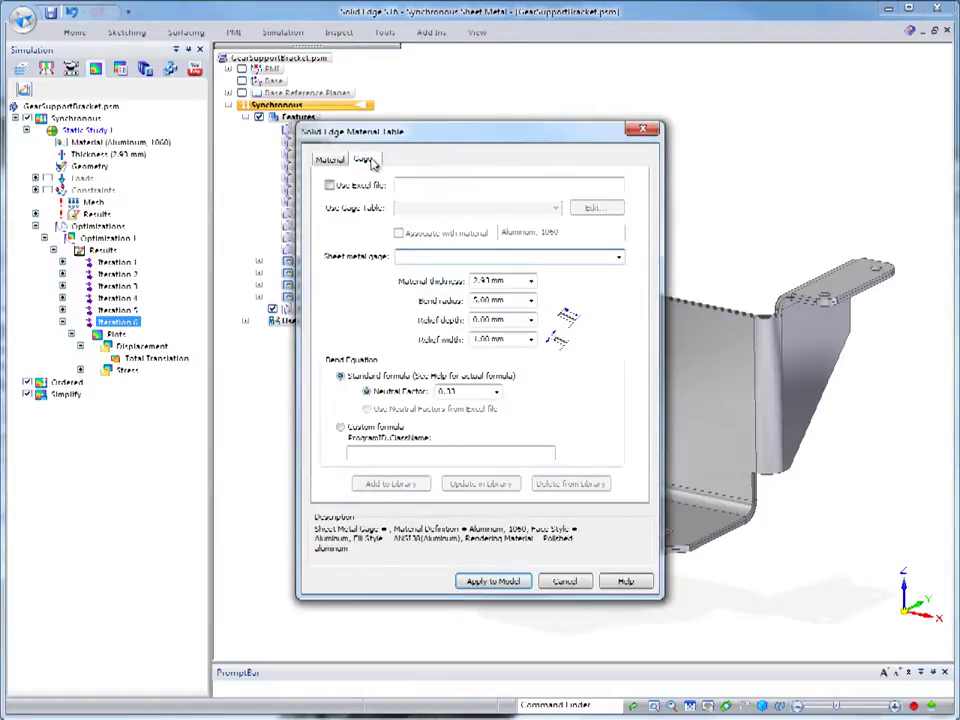
pyautogui.click(620, 259)
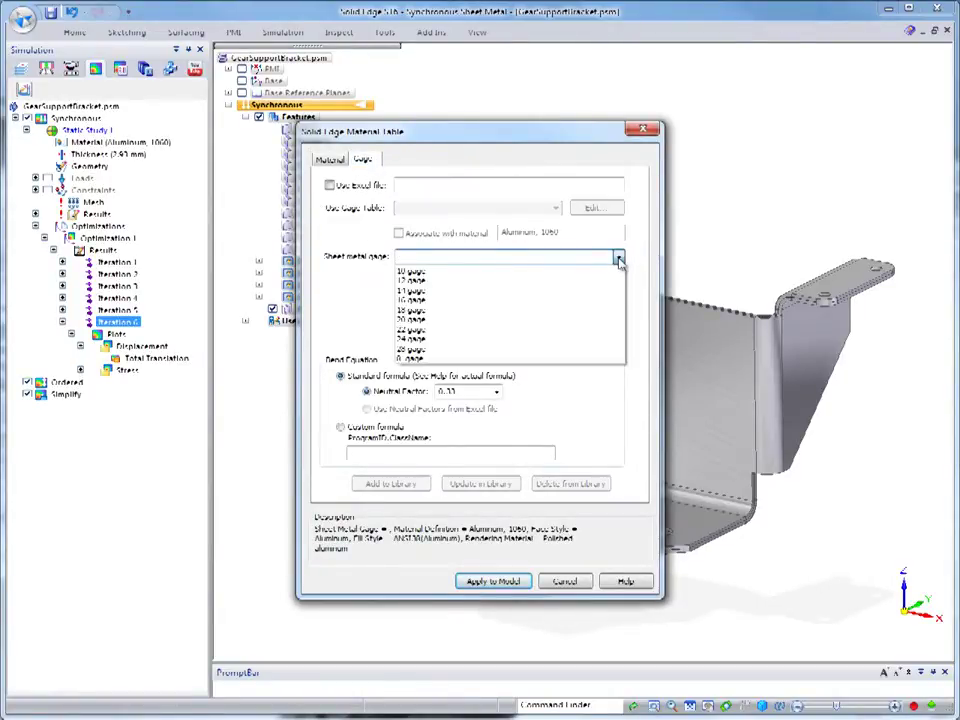
pyautogui.click(417, 283)
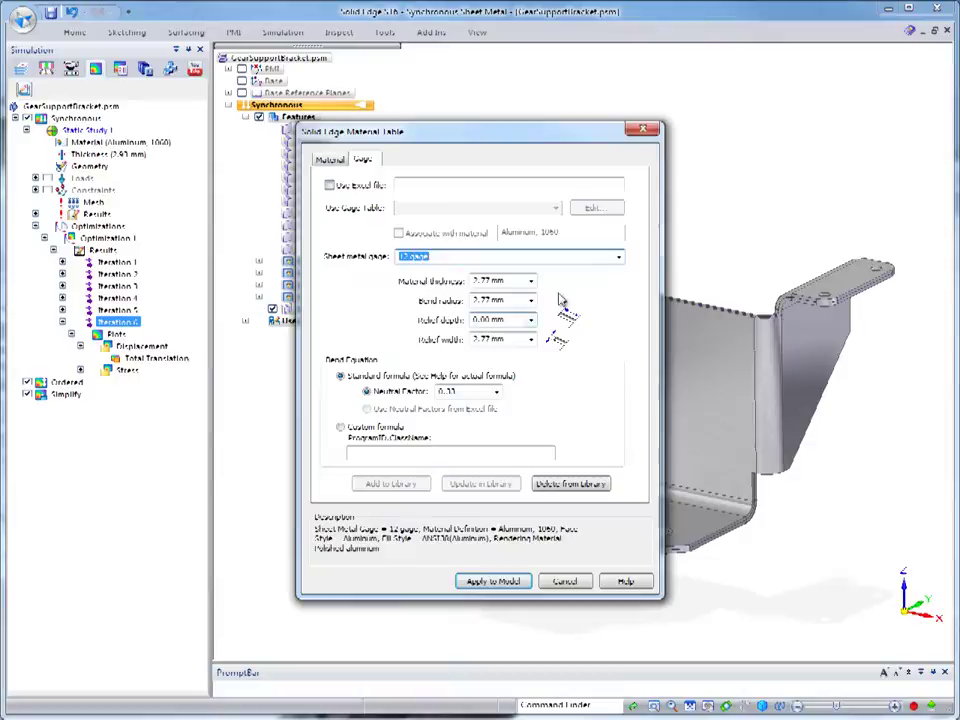
pyautogui.click(619, 258)
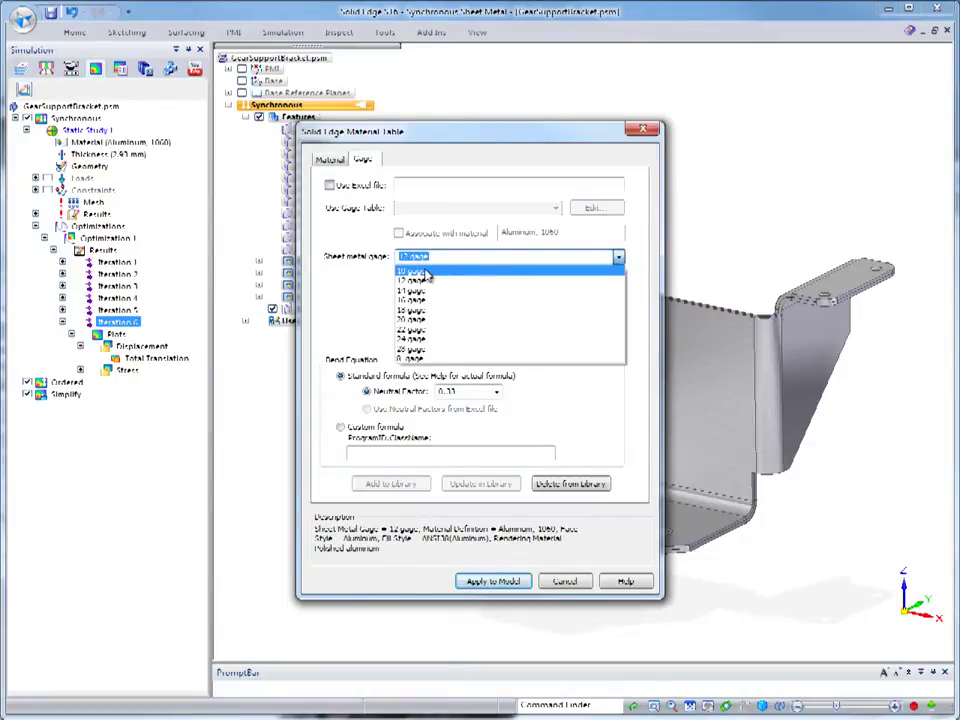
pyautogui.click(500, 272)
pyautogui.click(505, 585)
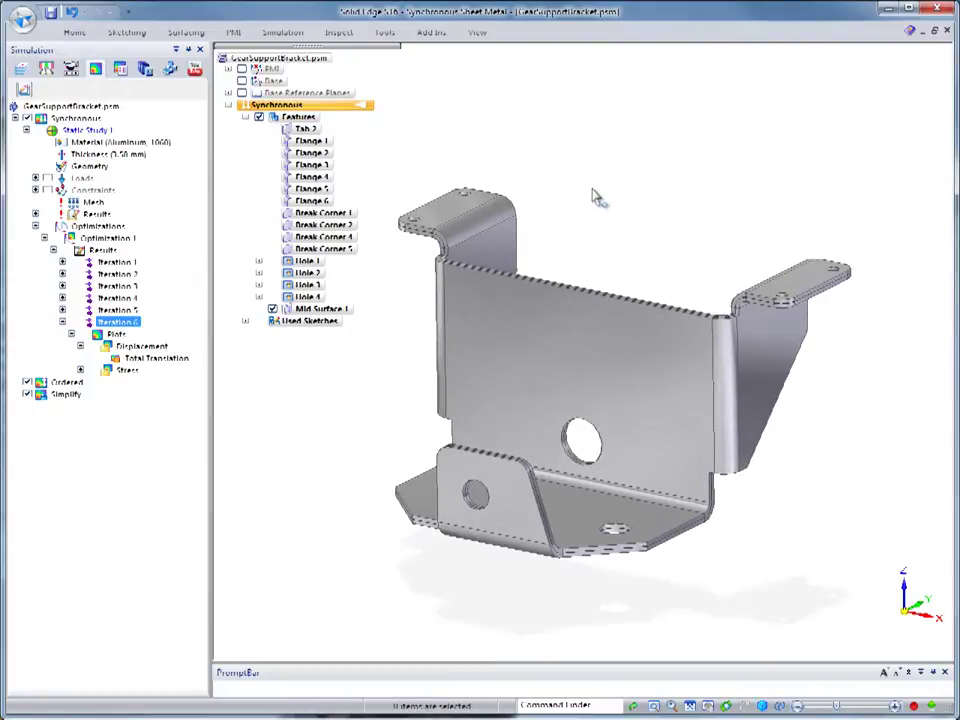
# - Re-mesh the bracket at a 3.88 mm mesh size, giving 2286 nodes and 2163 elements
pyautogui.moveTo(592, 194); pyautogui.dragTo(600, 120, button='right')
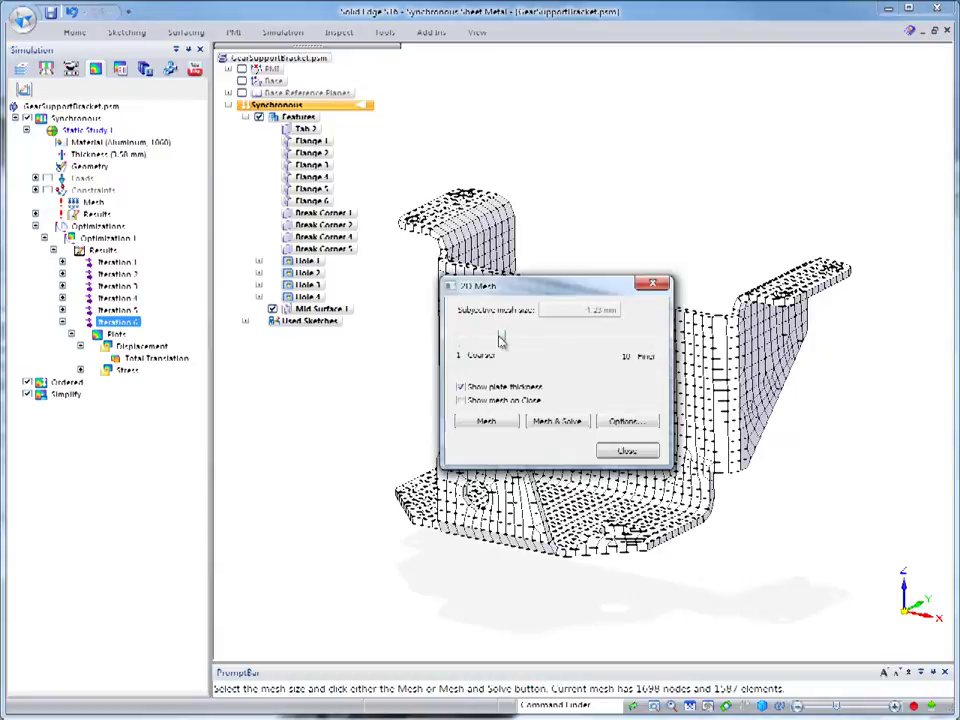
pyautogui.moveTo(503, 342); pyautogui.dragTo(518, 343)
pyautogui.click(503, 424)
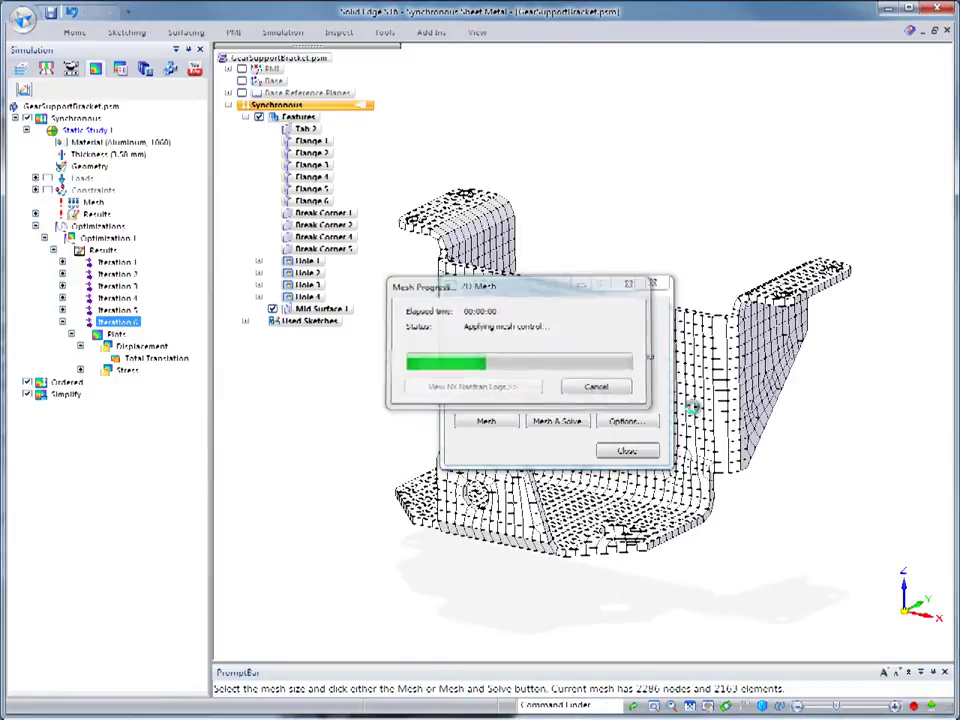
pyautogui.click(650, 450)
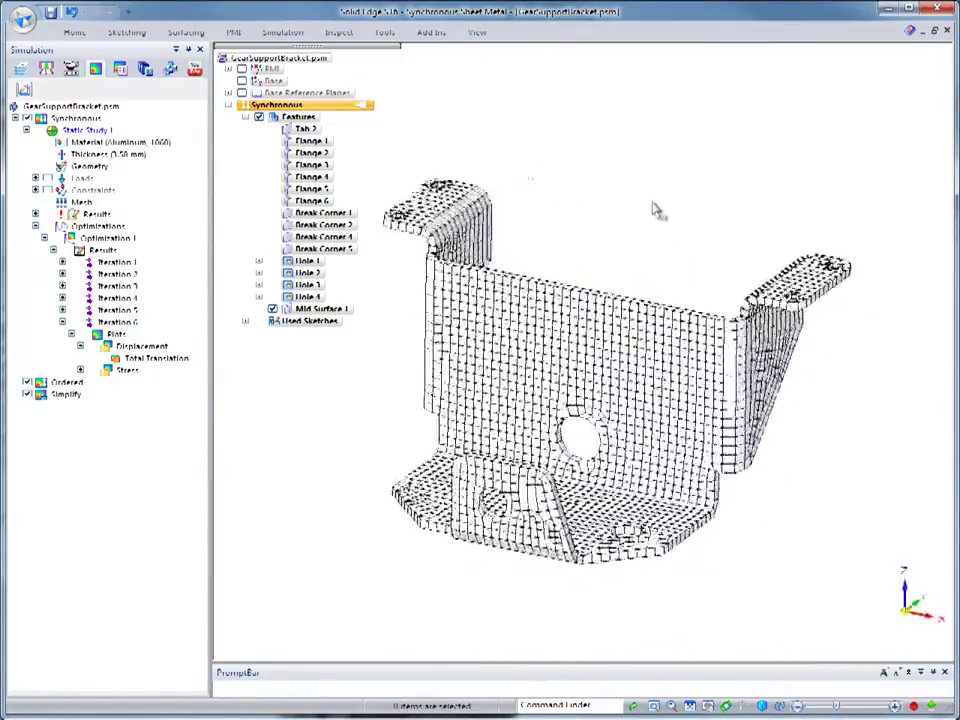
pyautogui.rightClick(650, 207)
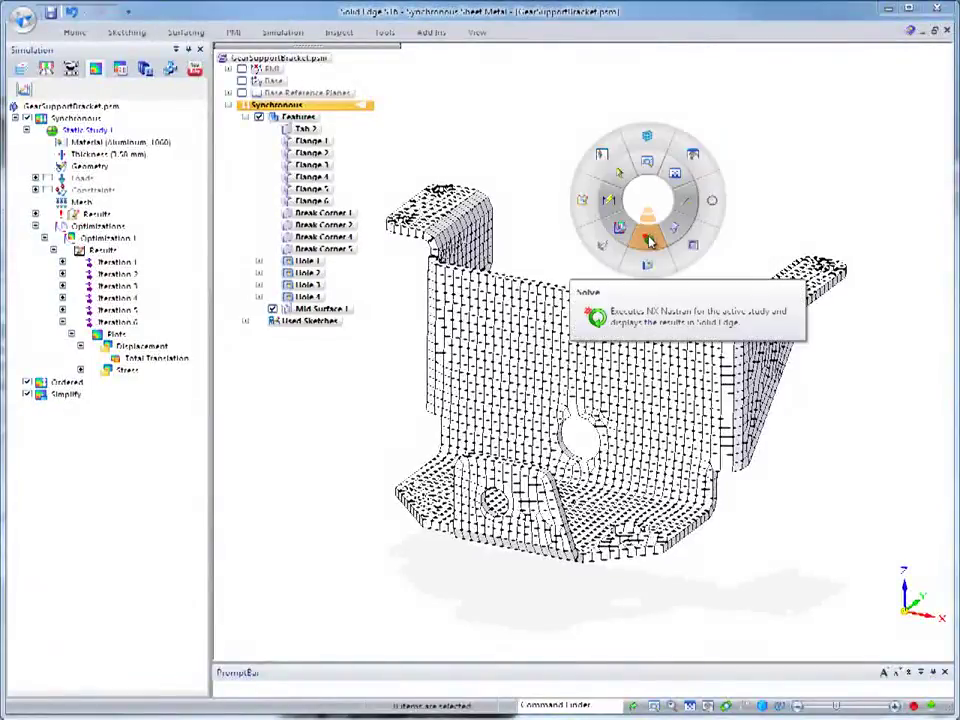
# - Solve the re-meshed study, plot displacement (0.530 mm peak), and exit the results
pyautogui.click(645, 230)
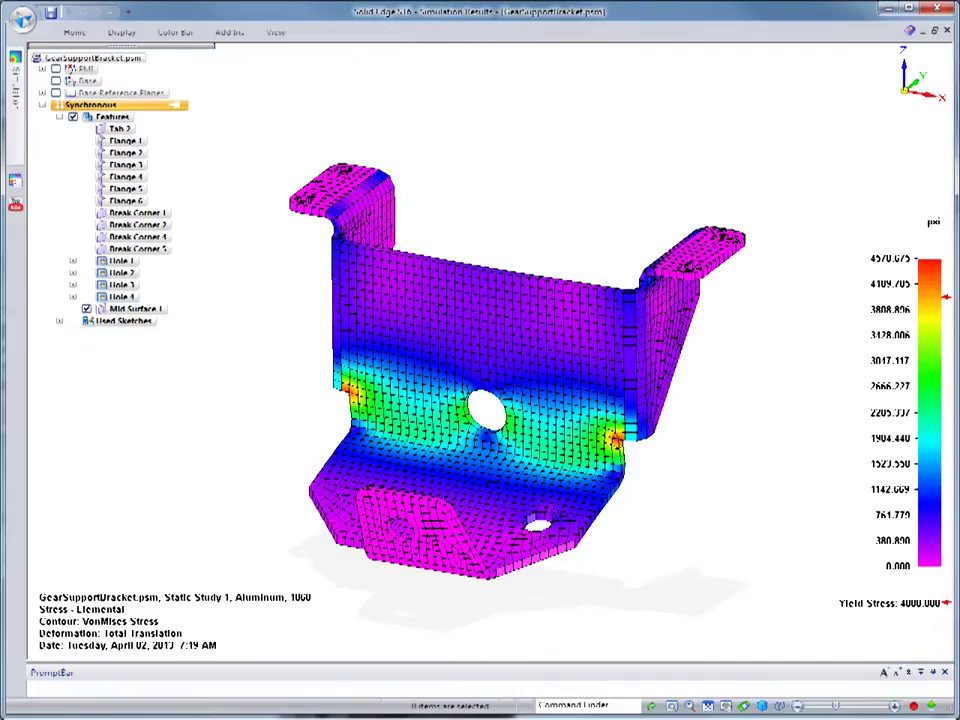
pyautogui.click(70, 32)
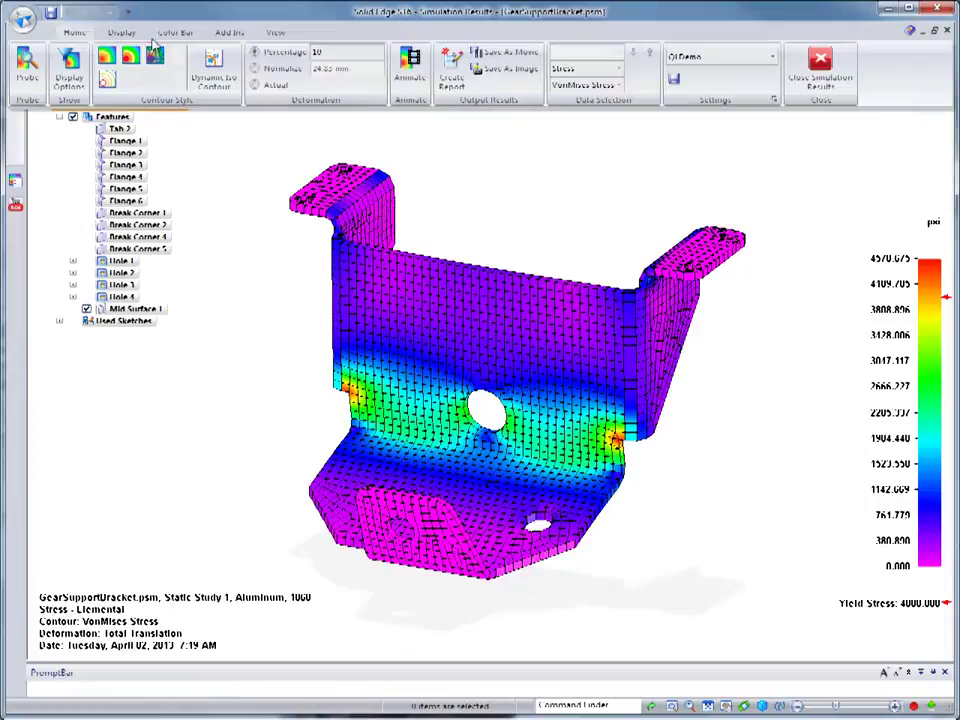
pyautogui.click(620, 68)
pyautogui.click(598, 83)
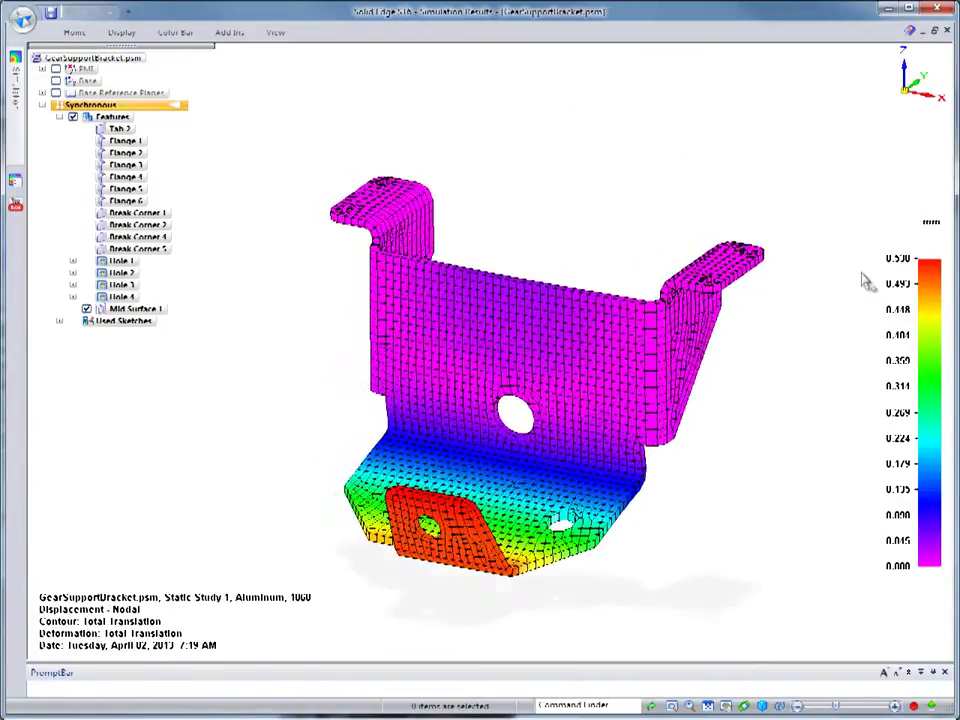
pyautogui.rightClick(638, 192)
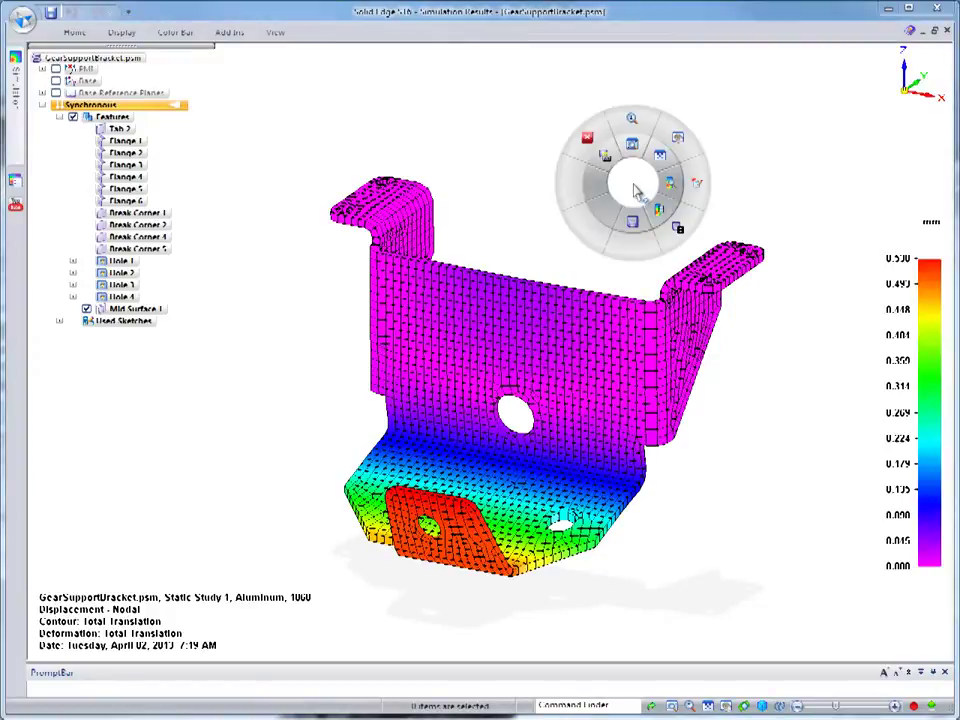
pyautogui.click(593, 138)
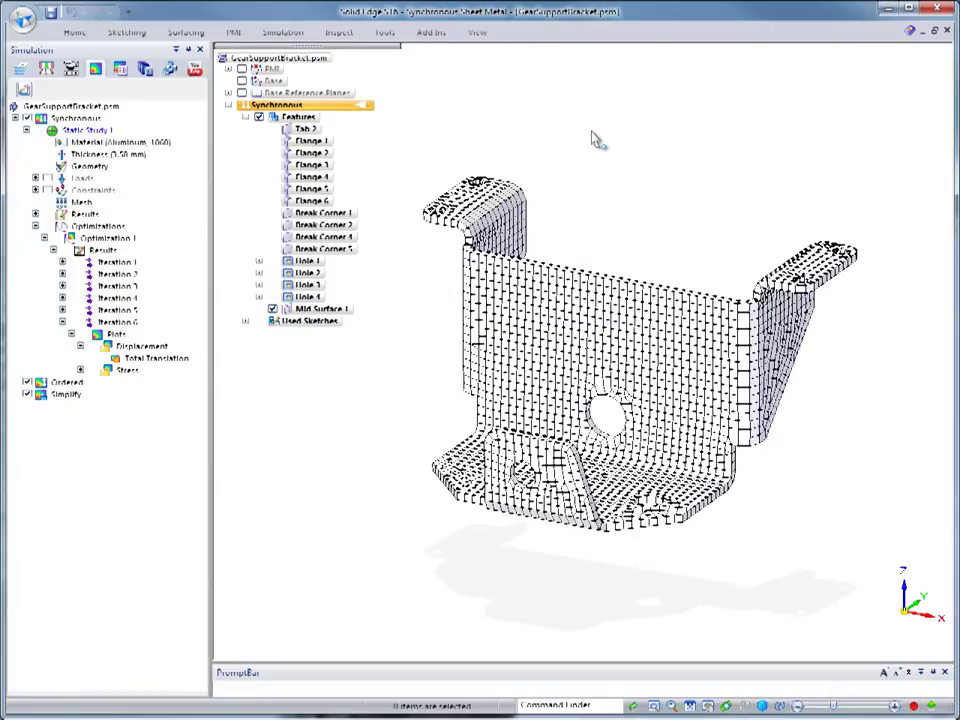